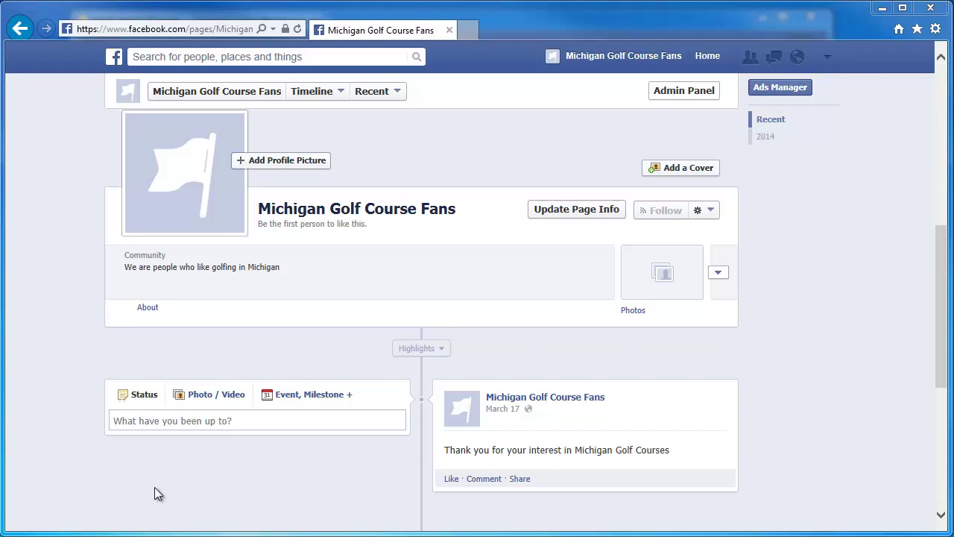
Step: Switch the Michigan Golf Course Fans page's composer to Photo / Video
{"action": "left_click", "coordinate": [189, 402]}
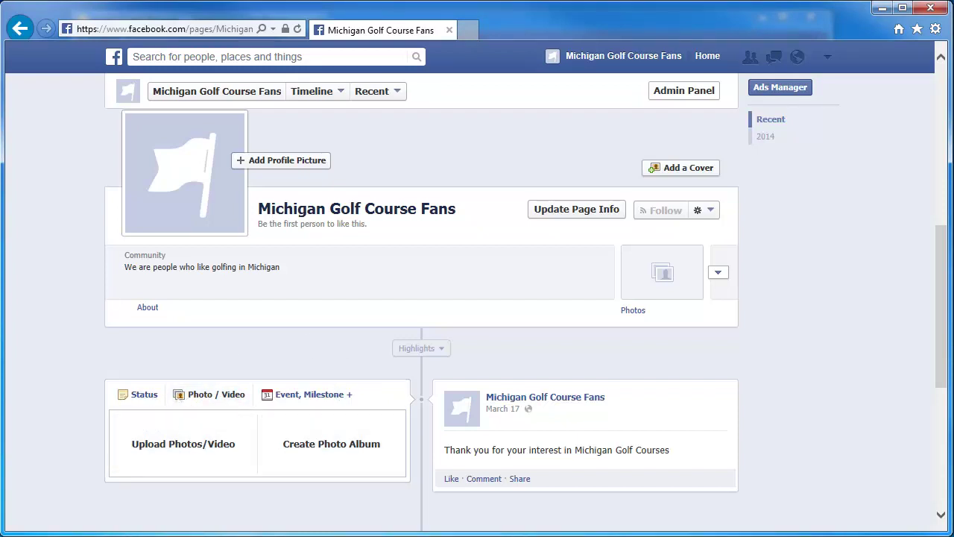
Step: Attach the GolfBall image from the MichiganBride folder to a new page post
{"action": "left_click", "coordinate": [190, 452]}
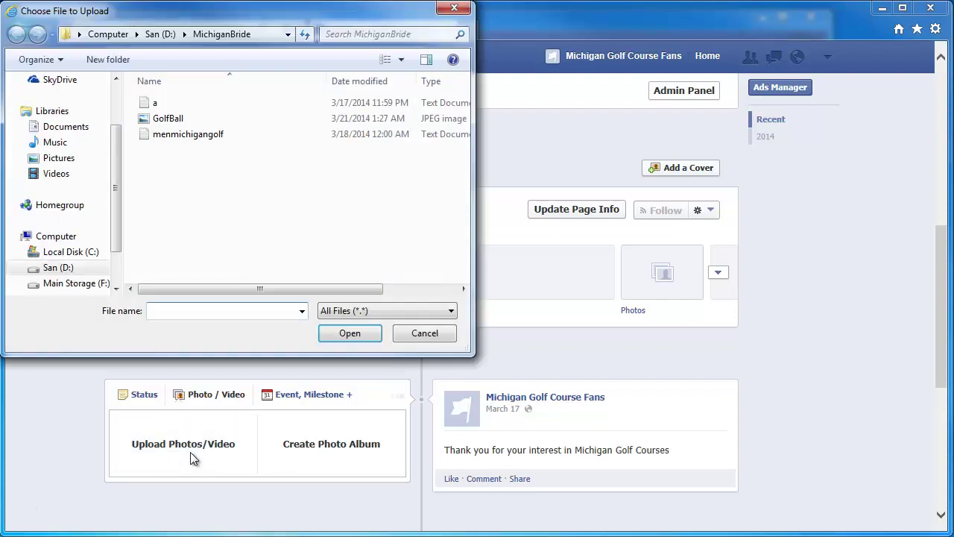
{"action": "left_click", "coordinate": [170, 119]}
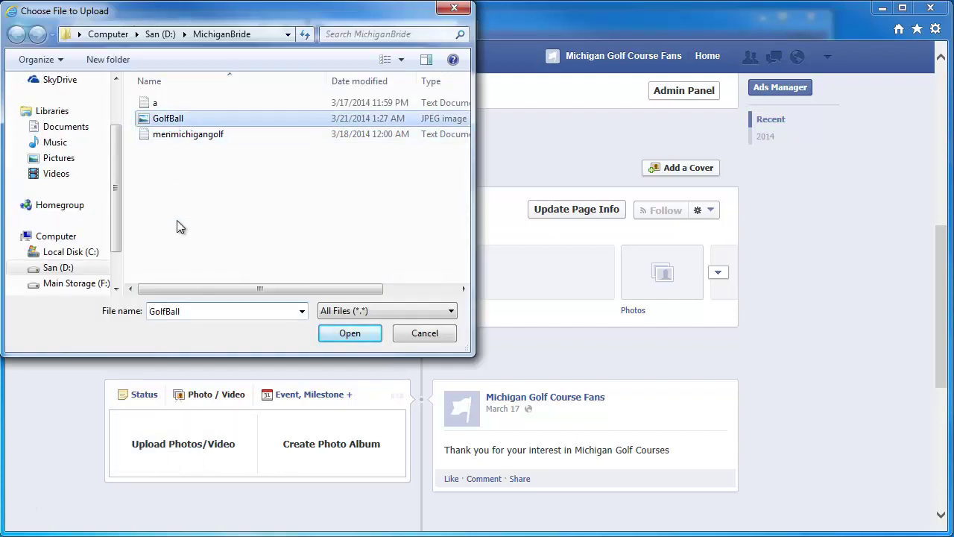
{"action": "left_click", "coordinate": [352, 335]}
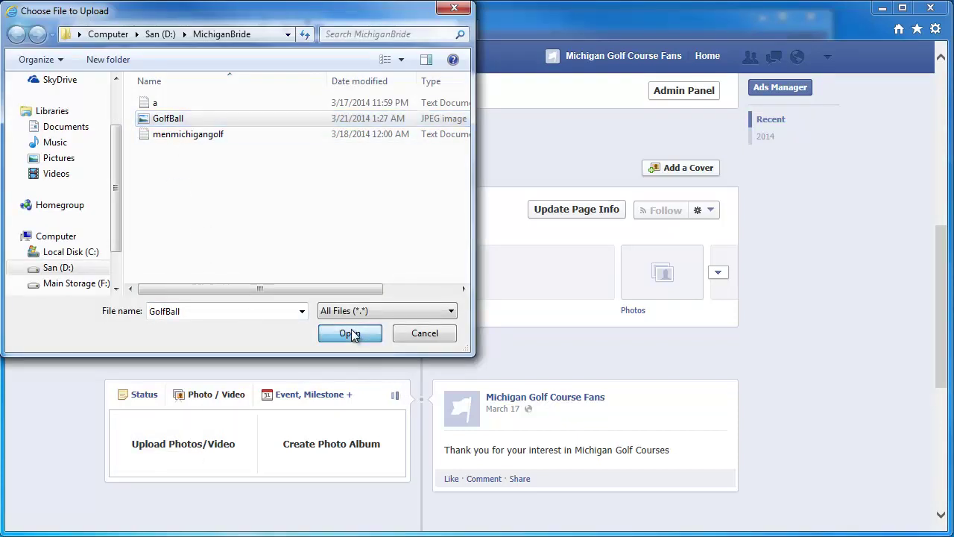
{"action": "scroll", "coordinate": [337, 342], "scroll_direction": "down", "scroll_amount": 2}
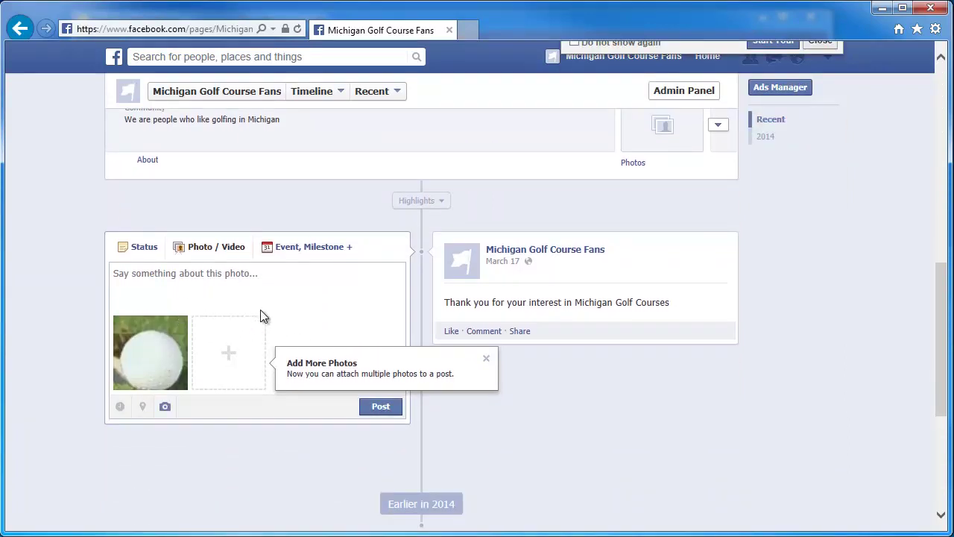
Step: Caption the photo asking about a Michigan Golf courses directory, linking michigangolfcoursedirectory.com, and publish it
{"action": "left_click", "coordinate": [199, 277]}
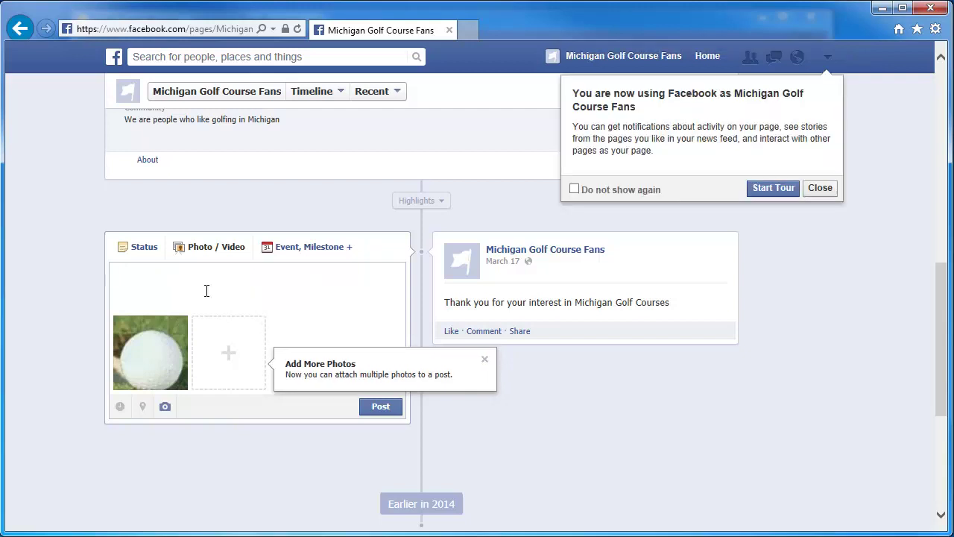
{"action": "type", "text": "Do You want a directory of Michi"}
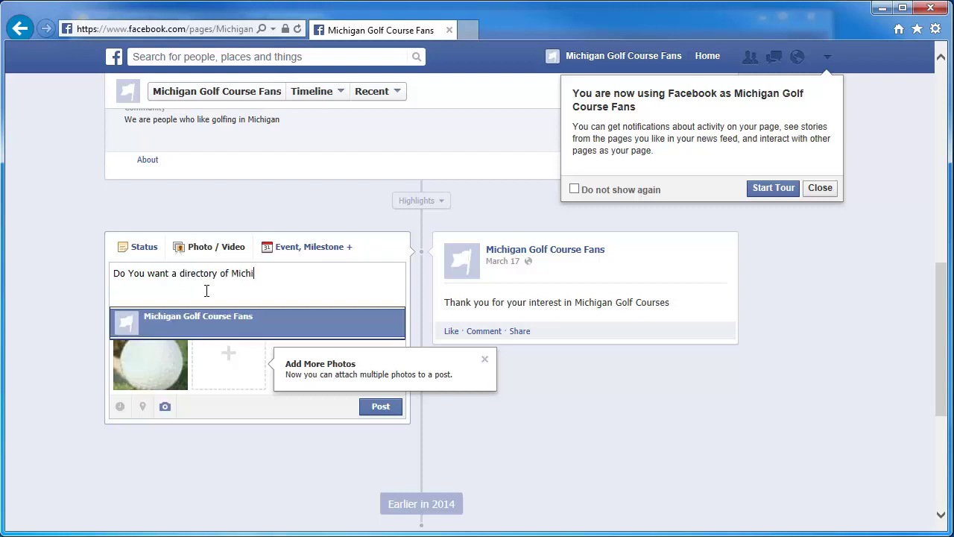
{"action": "type", "text": "gan Golf cour"}
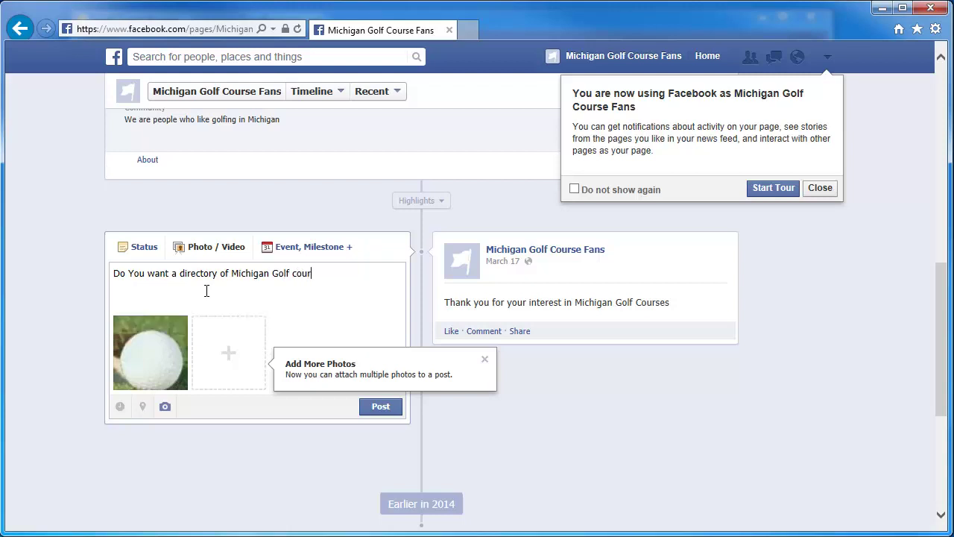
{"action": "type", "text": "ses? Check out https://michigangolfcoursedirectory.com"}
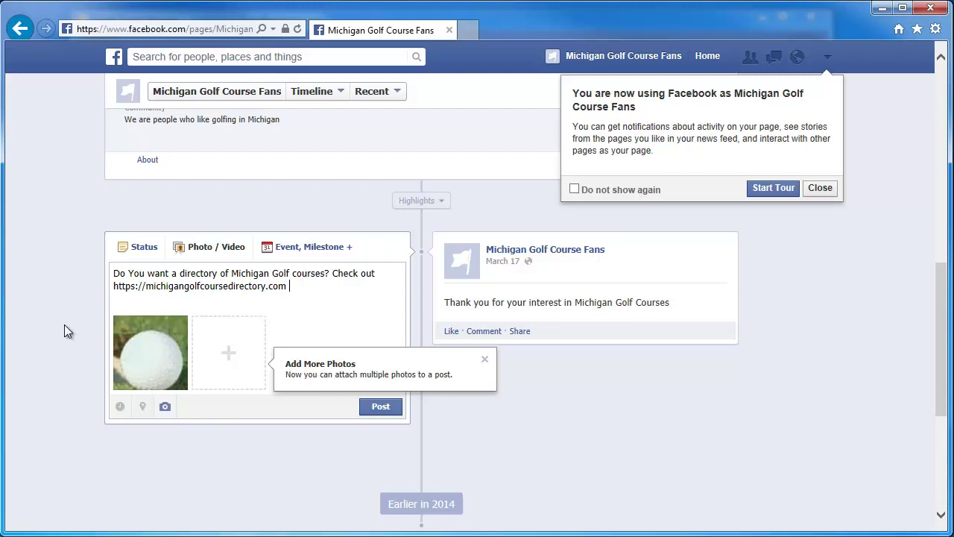
{"action": "left_click", "coordinate": [373, 408]}
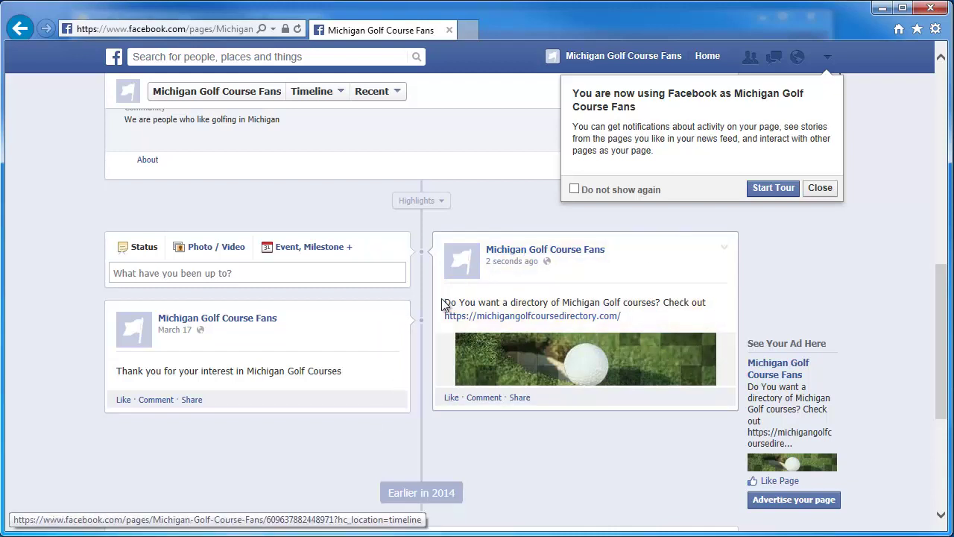
Step: Dismiss the 'You are now using Facebook as' notice and go to Ads Manager
{"action": "left_click", "coordinate": [820, 188]}
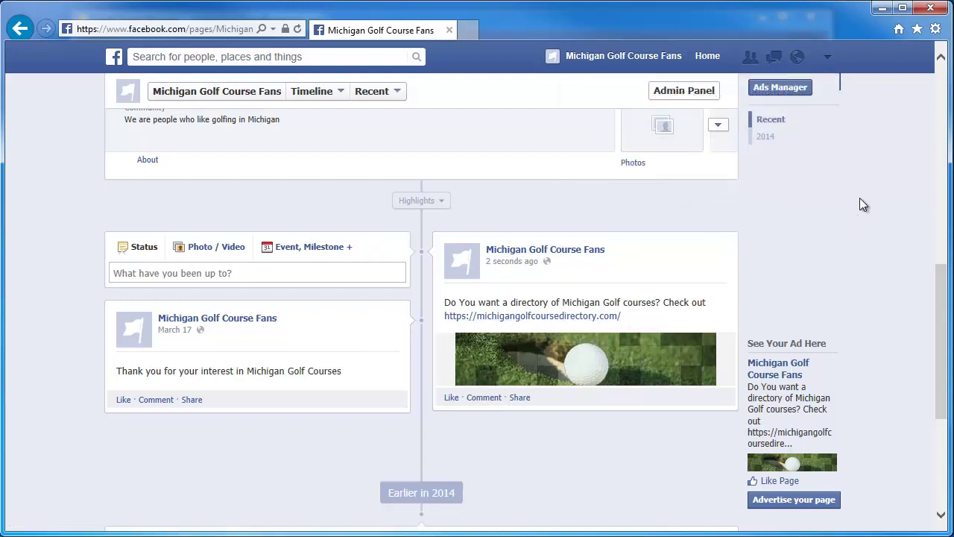
{"action": "left_click", "coordinate": [788, 91]}
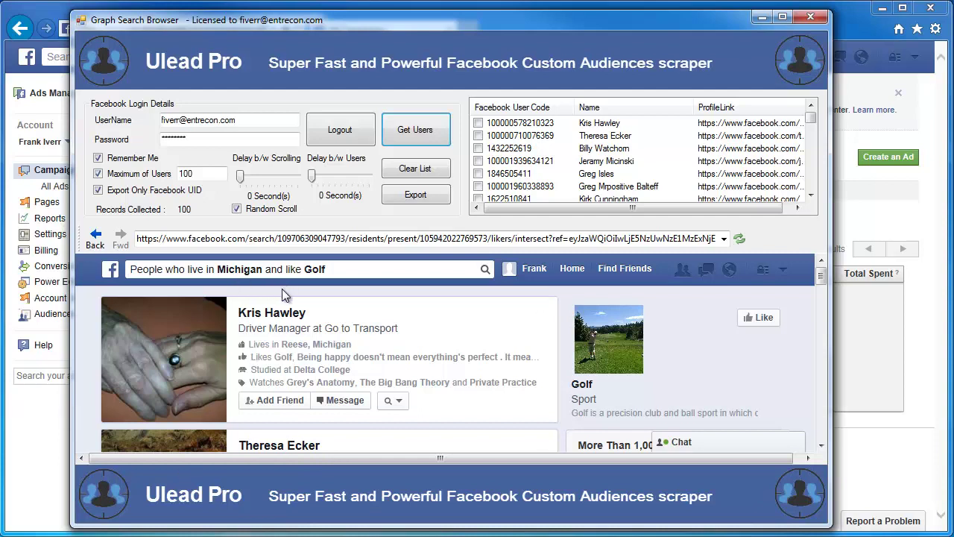
Step: Export the scraped Michigan golf user list from Ulead Pro as golfpeoplemichigan.txt
{"action": "left_click", "coordinate": [419, 200]}
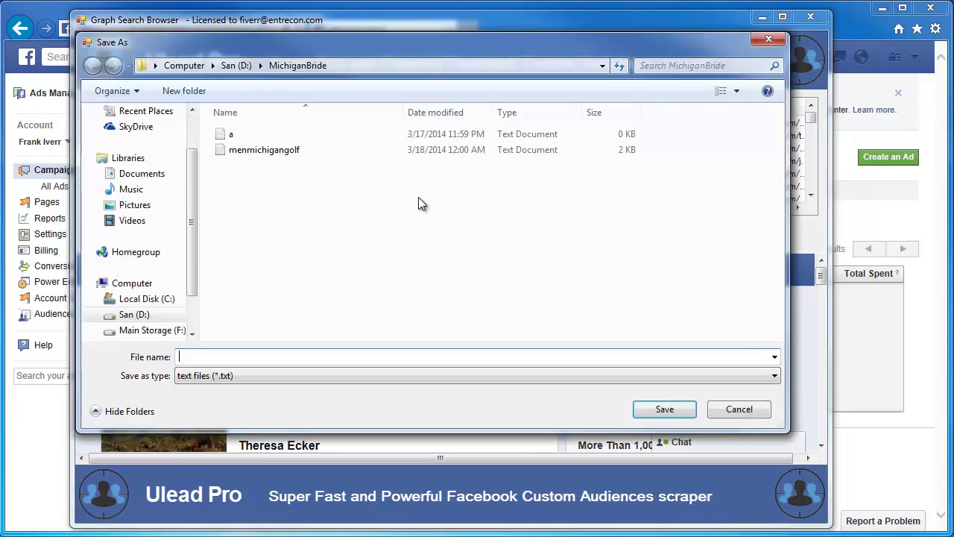
{"action": "type", "text": "golfpeoplemichigan"}
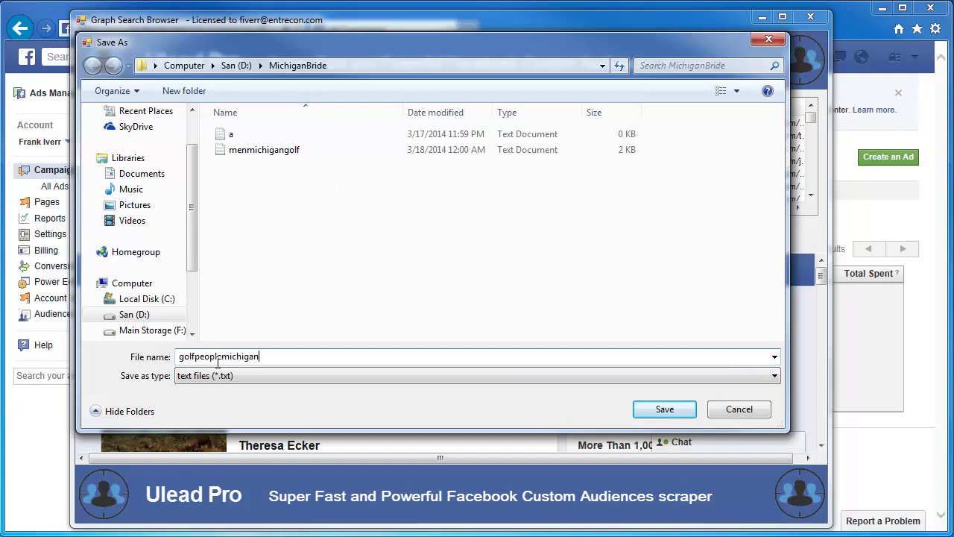
{"action": "left_click", "coordinate": [657, 410]}
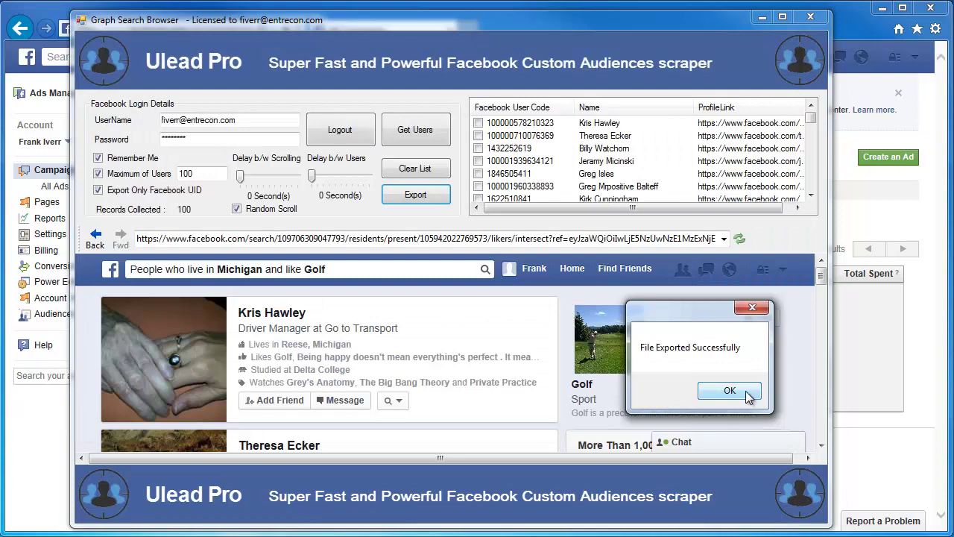
{"action": "left_click", "coordinate": [730, 390]}
{"action": "left_click", "coordinate": [837, 23]}
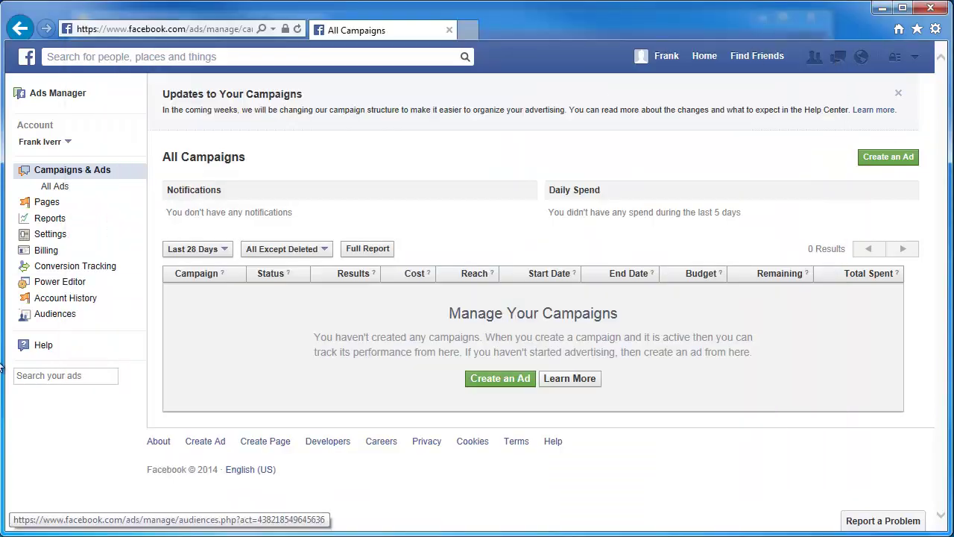
Step: Start a new data-file custom audience named 'Golf People'
{"action": "left_click", "coordinate": [67, 322]}
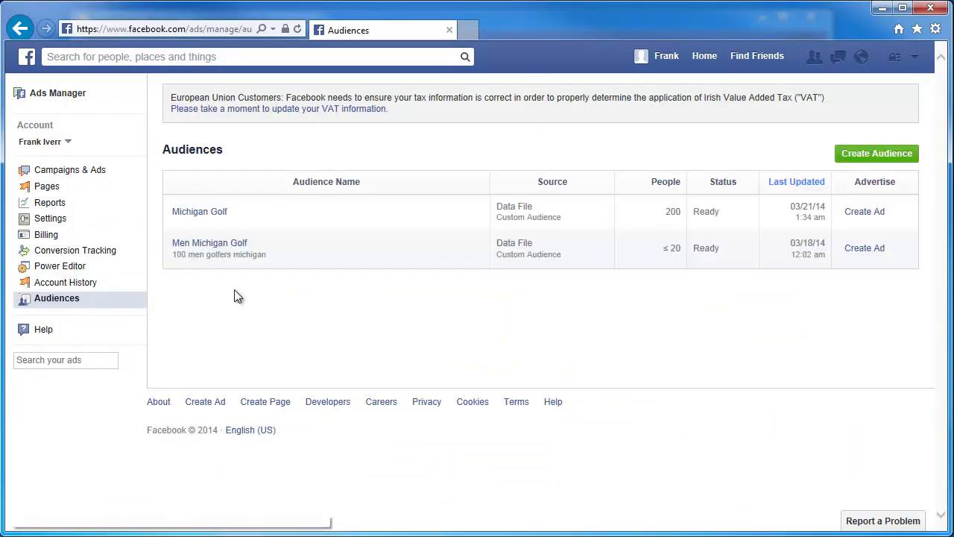
{"action": "left_click", "coordinate": [898, 154]}
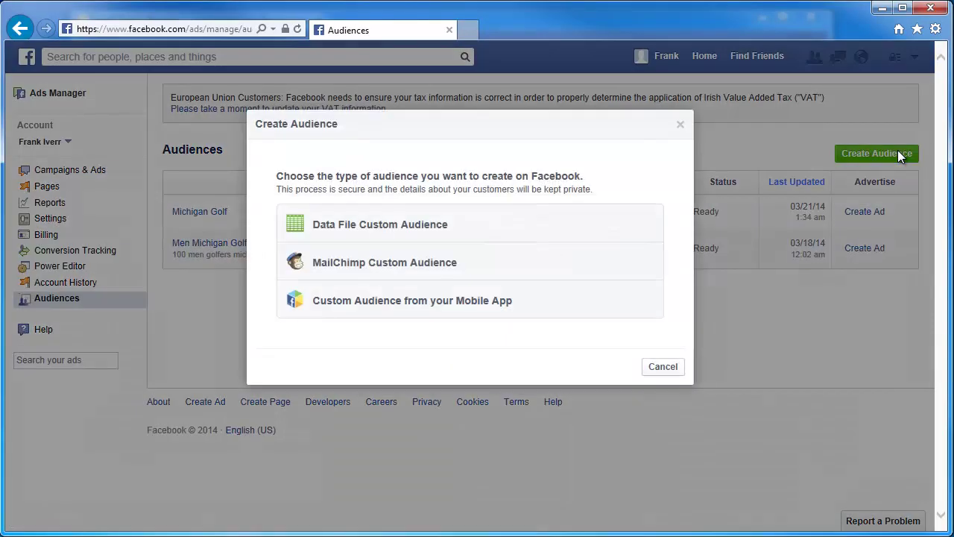
{"action": "left_click", "coordinate": [477, 233]}
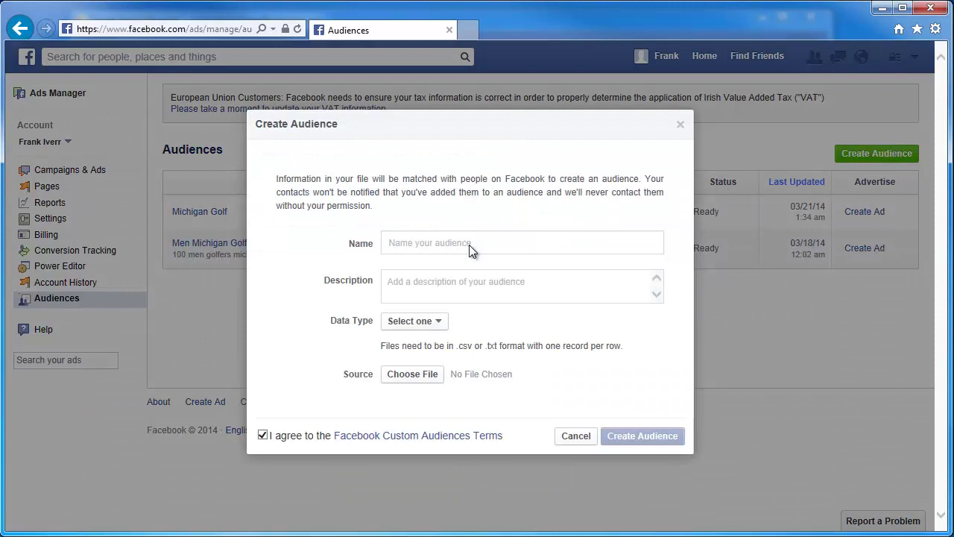
{"action": "left_click", "coordinate": [499, 241]}
{"action": "type", "text": "Golf People"}
Step: Upload golfpeoplemichigan.txt as User IDs and create the audience
{"action": "left_click", "coordinate": [437, 322]}
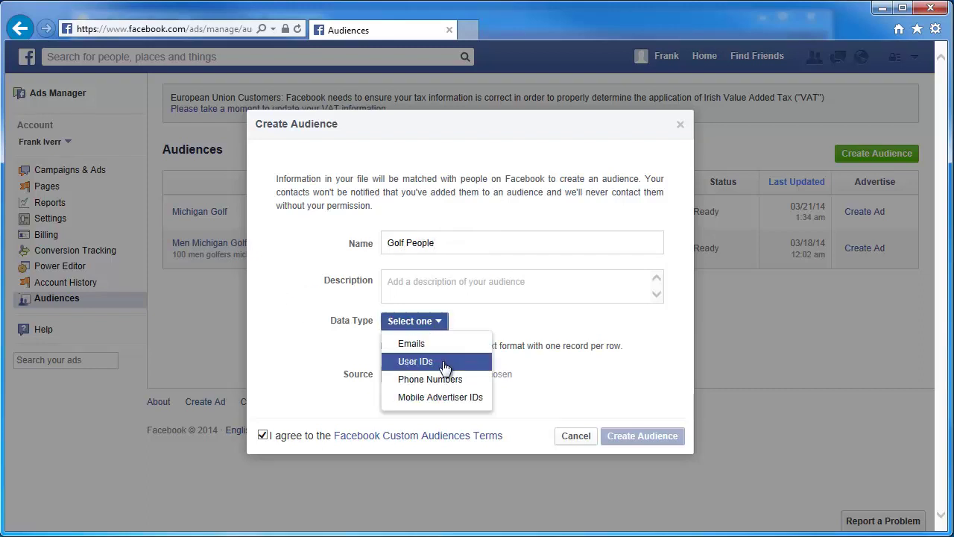
{"action": "left_click", "coordinate": [438, 360]}
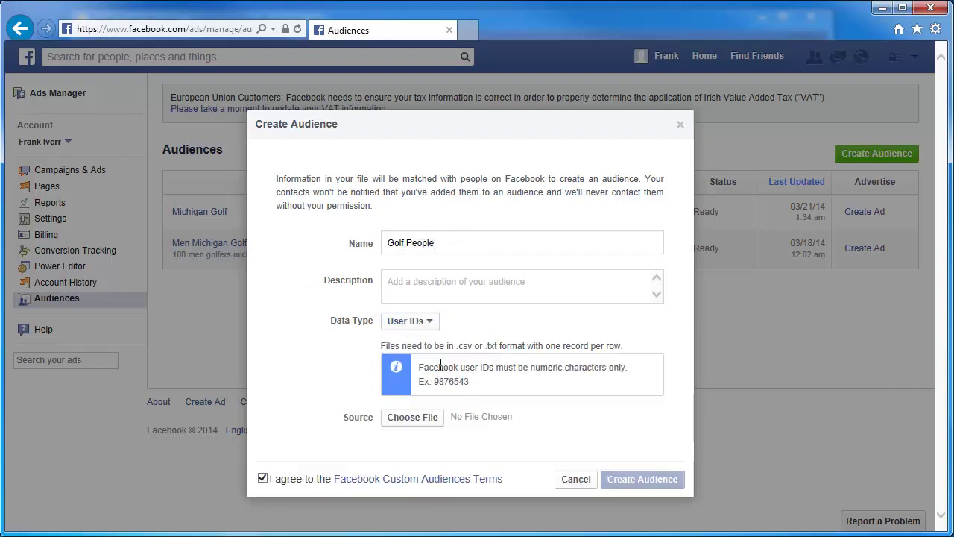
{"action": "left_click", "coordinate": [419, 418]}
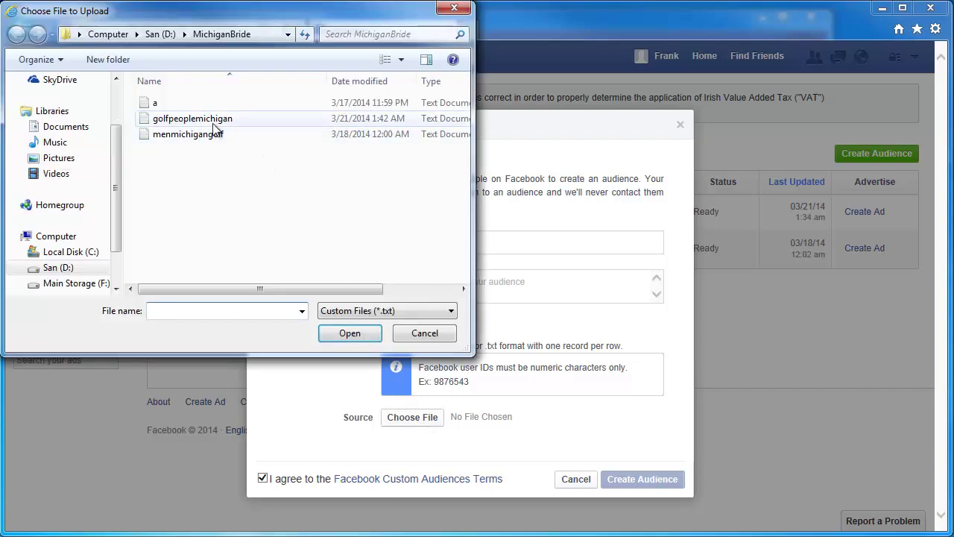
{"action": "left_click", "coordinate": [208, 120]}
{"action": "left_click", "coordinate": [340, 337]}
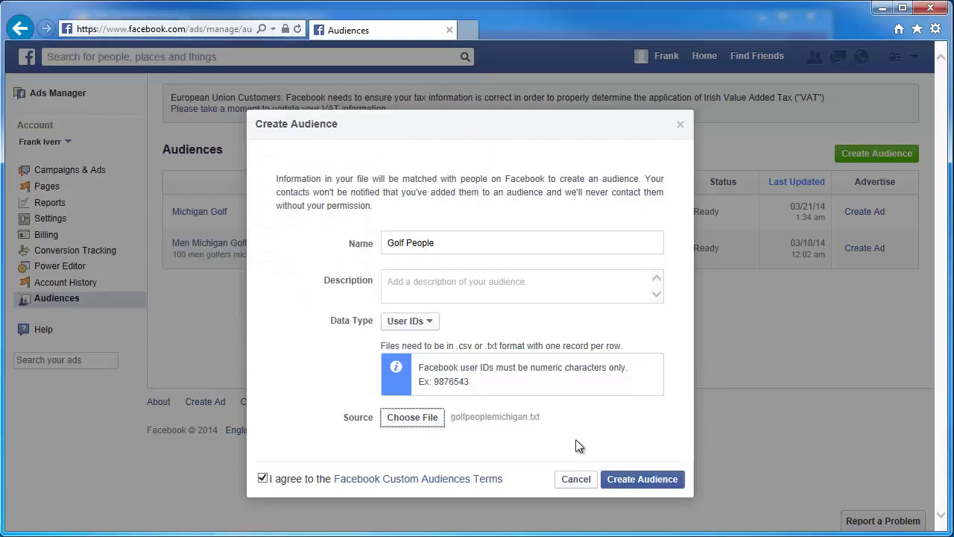
{"action": "left_click", "coordinate": [665, 490]}
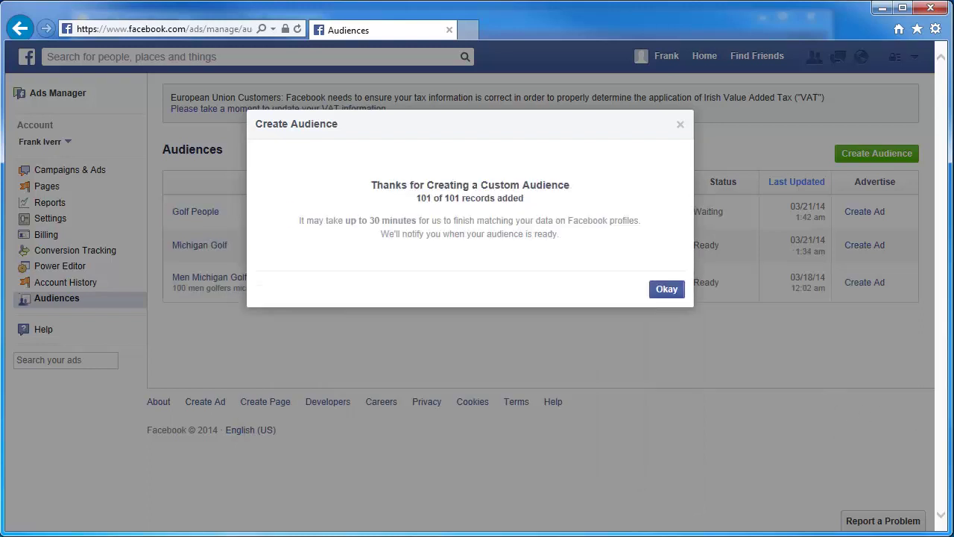
{"action": "left_click", "coordinate": [666, 290]}
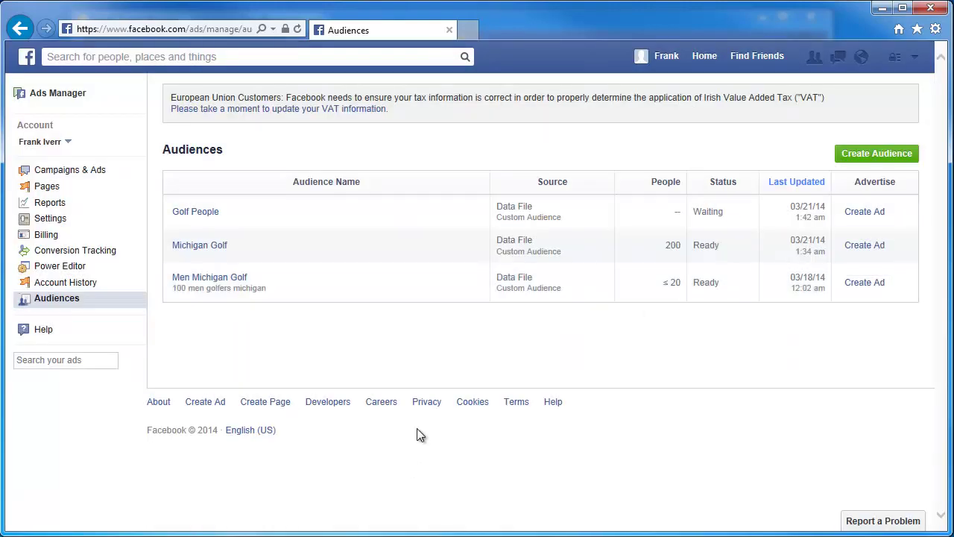
Step: From Campaigns & Ads, start a Page Post Engagement ad for the Michigan Golf Course Fans page
{"action": "mouse_move", "coordinate": [341, 195]}
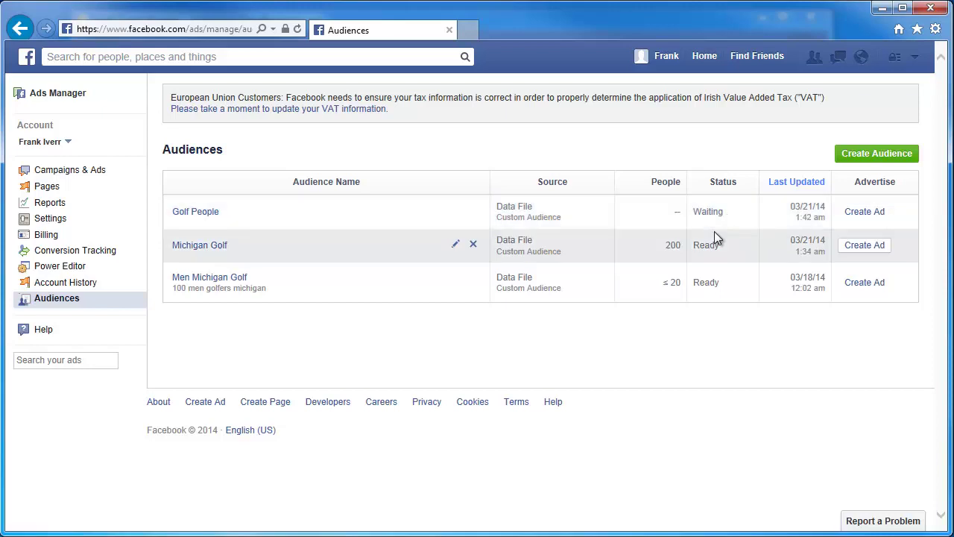
{"action": "left_click", "coordinate": [65, 173]}
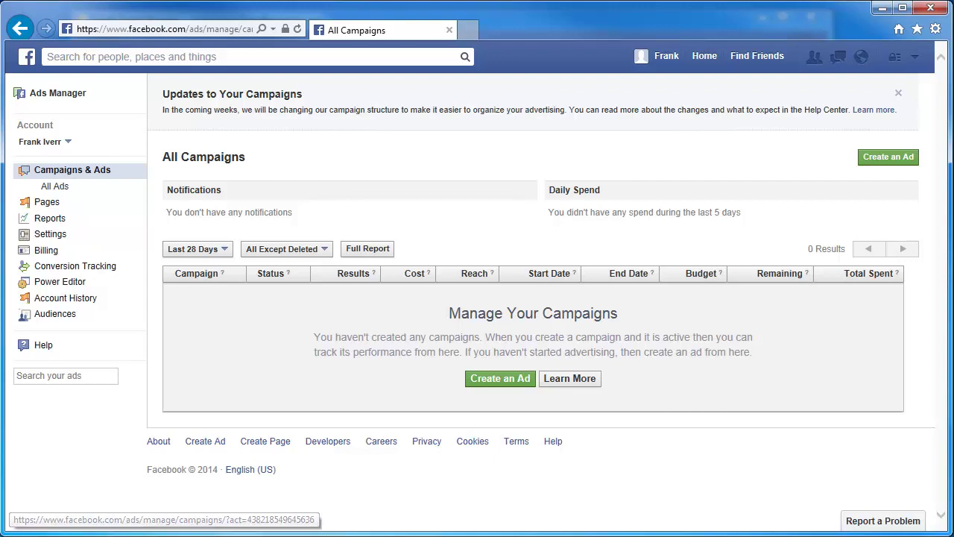
{"action": "left_click", "coordinate": [507, 380]}
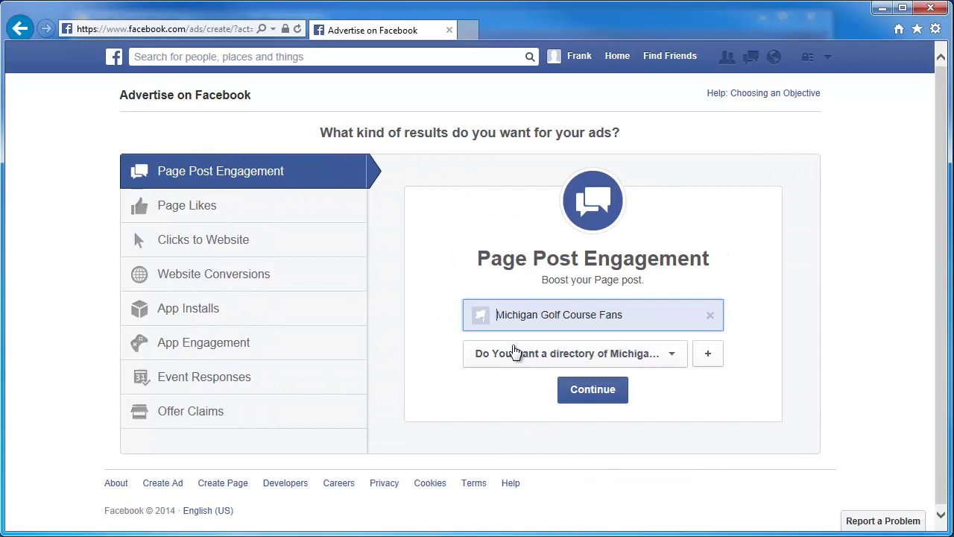
Step: Keep the Michigan golf directory post selected for boosting and view its News Feed preview
{"action": "left_click", "coordinate": [671, 363]}
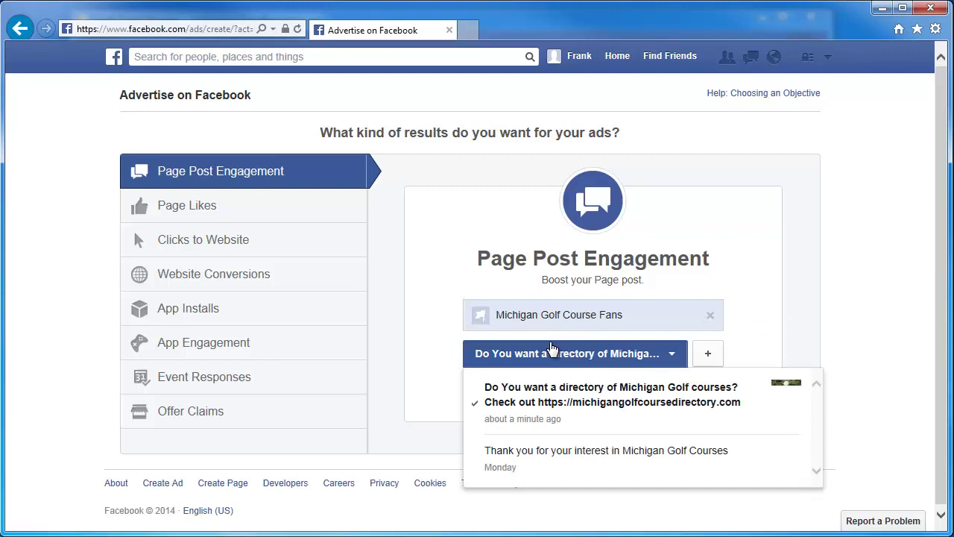
{"action": "left_click", "coordinate": [556, 402]}
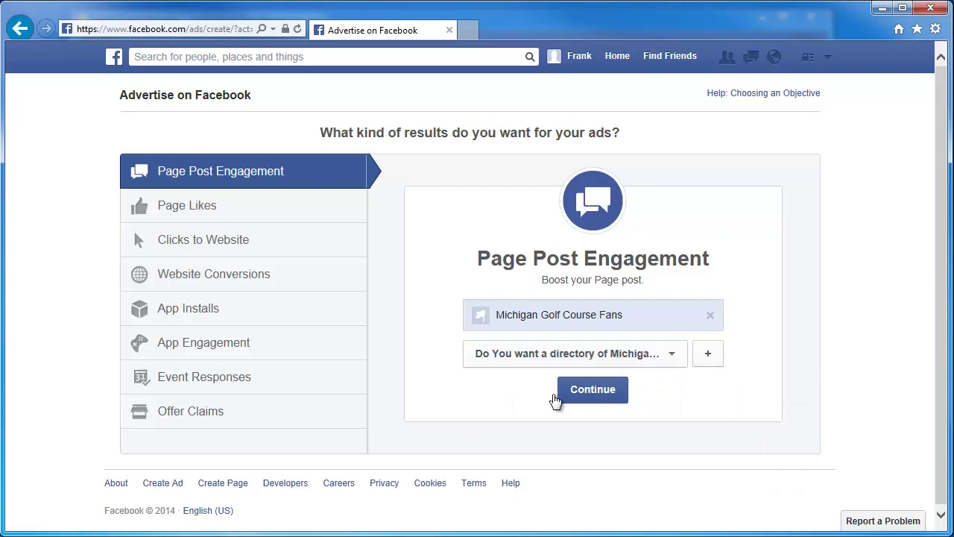
{"action": "left_click", "coordinate": [594, 391]}
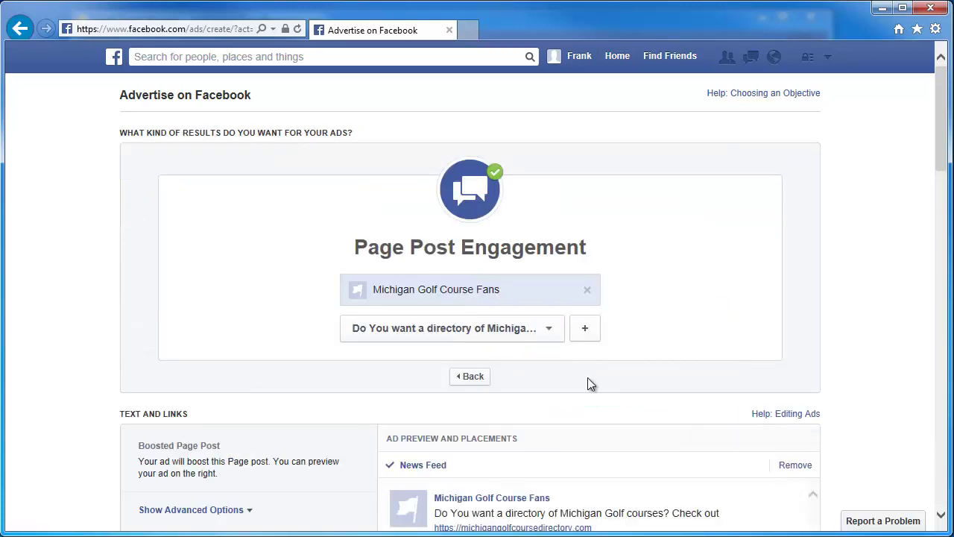
{"action": "scroll", "coordinate": [633, 289], "scroll_direction": "down", "scroll_amount": 3}
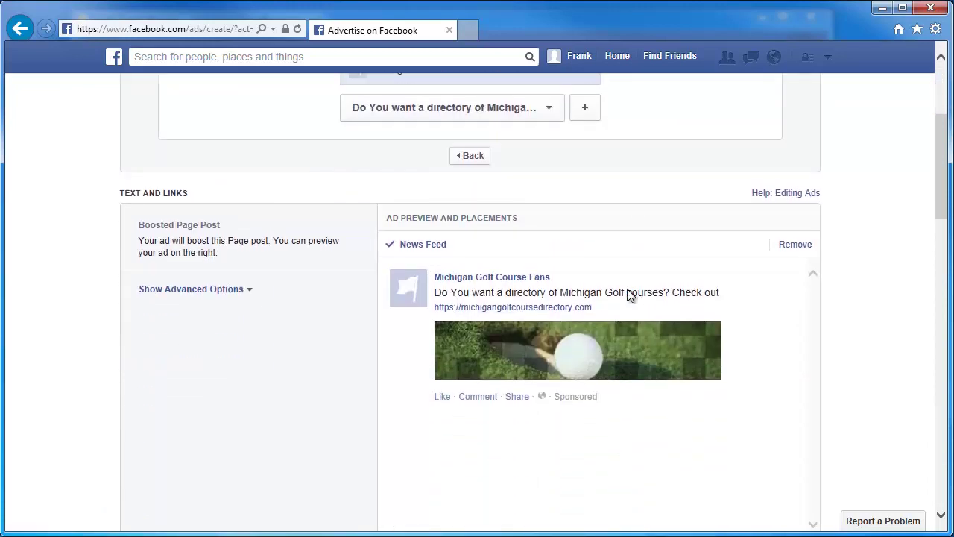
Step: Target the ad at the Golf People custom audience, then move down to Campaign and Budget
{"action": "scroll", "coordinate": [364, 277], "scroll_direction": "down", "scroll_amount": 3}
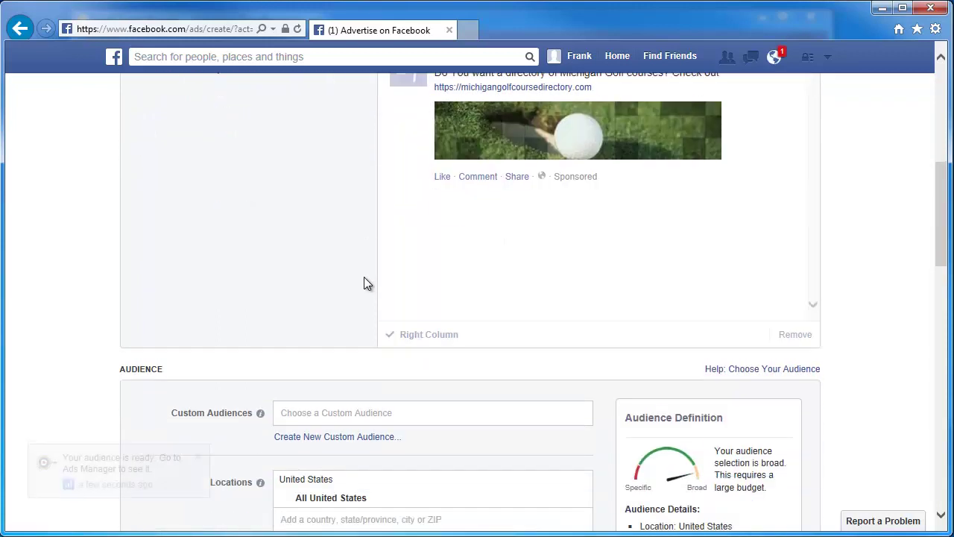
{"action": "scroll", "coordinate": [364, 277], "scroll_direction": "down", "scroll_amount": 1}
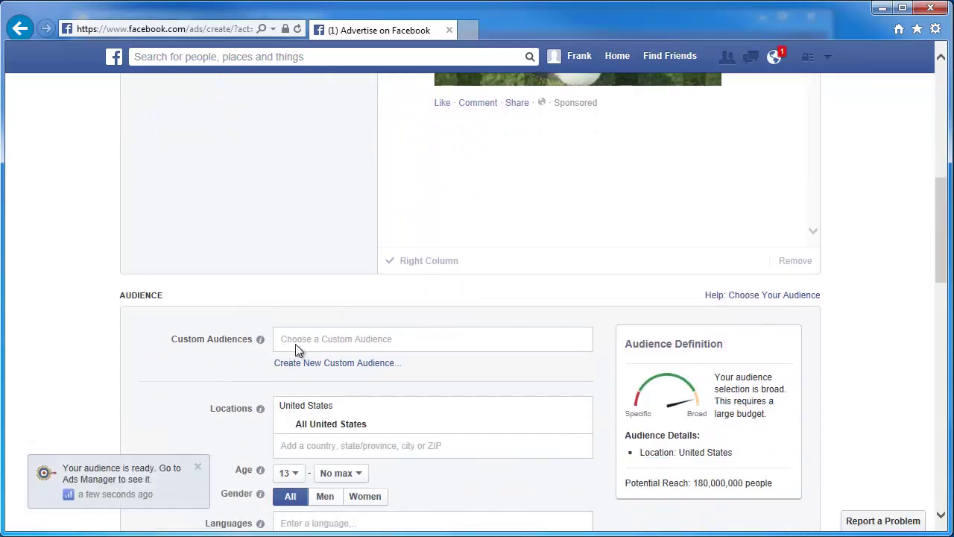
{"action": "left_click", "coordinate": [341, 341]}
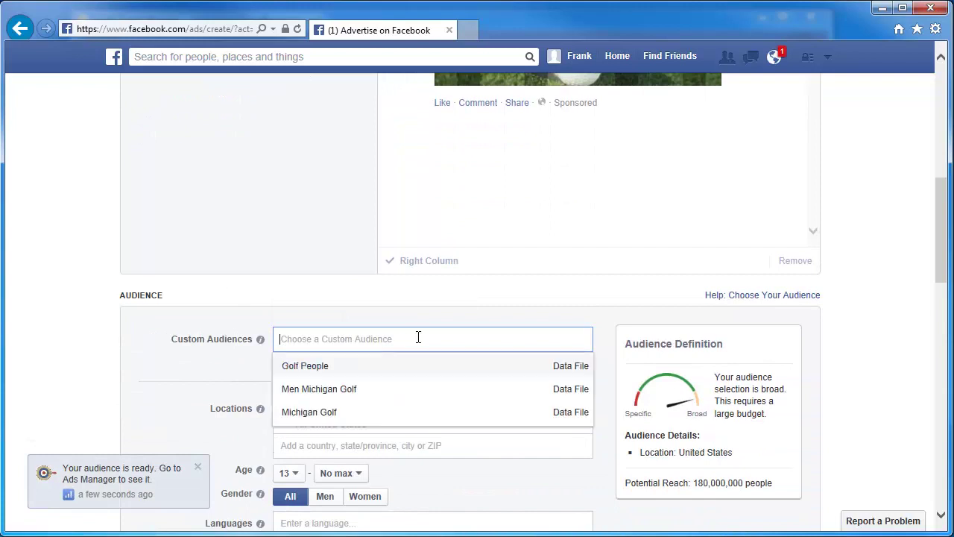
{"action": "left_click", "coordinate": [319, 369]}
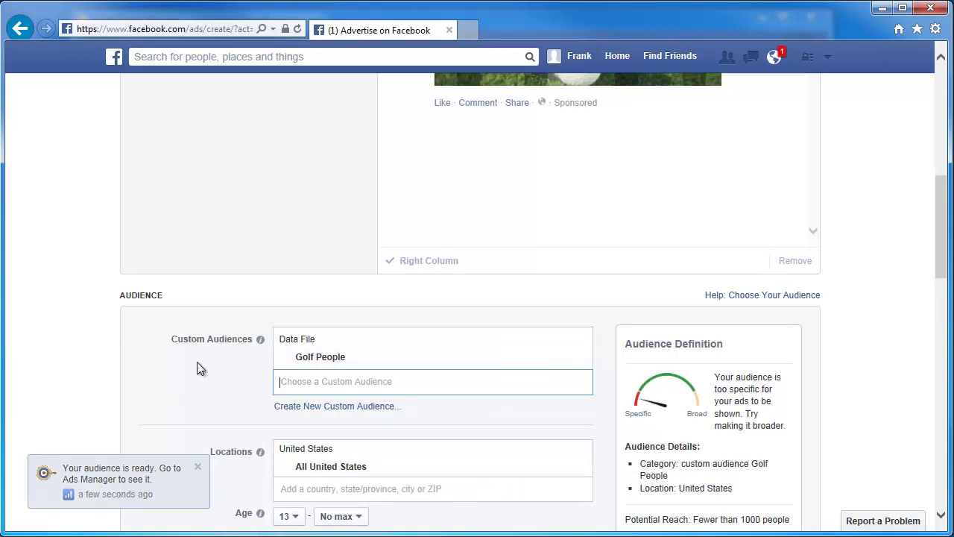
{"action": "scroll", "coordinate": [197, 361], "scroll_direction": "down", "scroll_amount": 1}
{"action": "scroll", "coordinate": [193, 357], "scroll_direction": "down", "scroll_amount": 2}
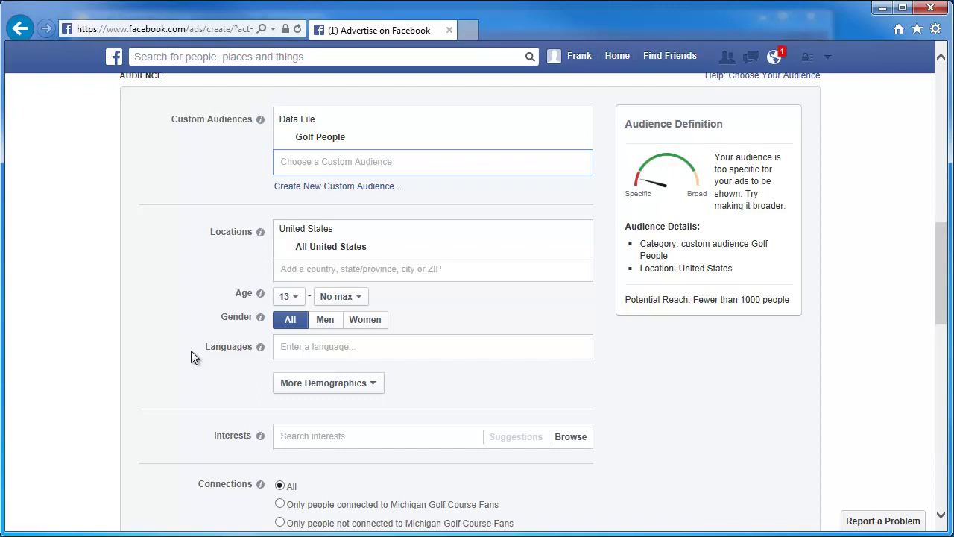
{"action": "scroll", "coordinate": [191, 350], "scroll_direction": "down", "scroll_amount": 6}
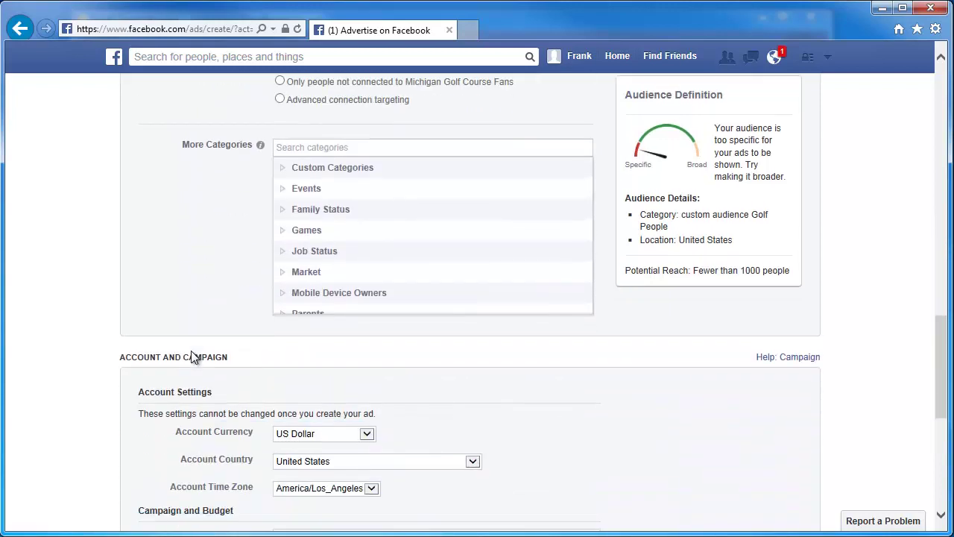
{"action": "scroll", "coordinate": [191, 356], "scroll_direction": "down", "scroll_amount": 2}
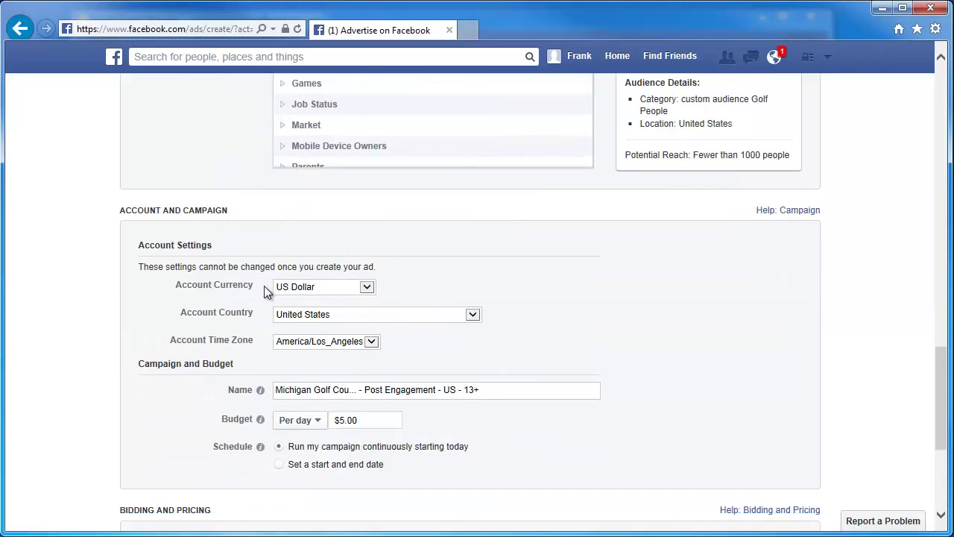
Step: Set the daily budget to $1.00, review the order, and place it
{"action": "left_click", "coordinate": [344, 420]}
{"action": "scroll", "coordinate": [464, 384], "scroll_direction": "down", "scroll_amount": 3}
{"action": "scroll", "coordinate": [462, 385], "scroll_direction": "down", "scroll_amount": 2}
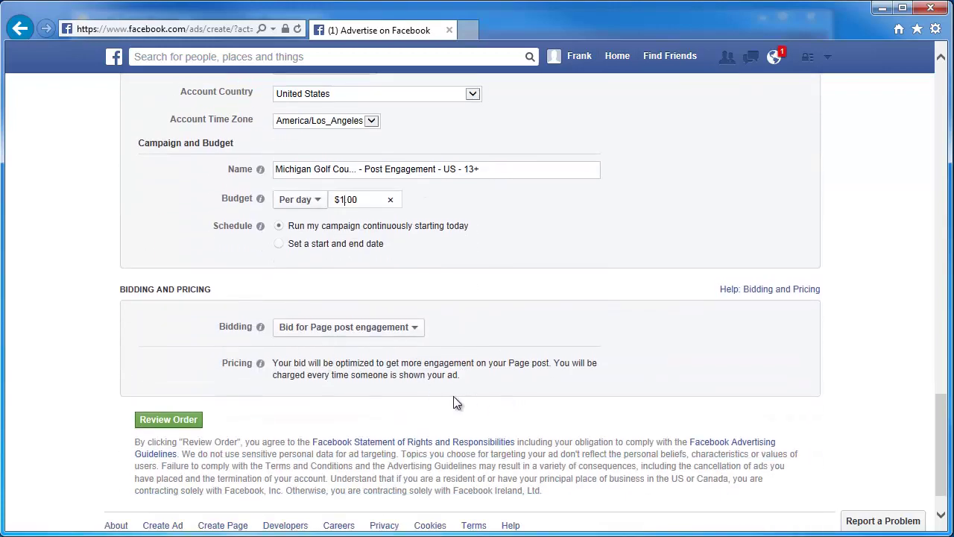
{"action": "scroll", "coordinate": [453, 399], "scroll_direction": "down", "scroll_amount": 1}
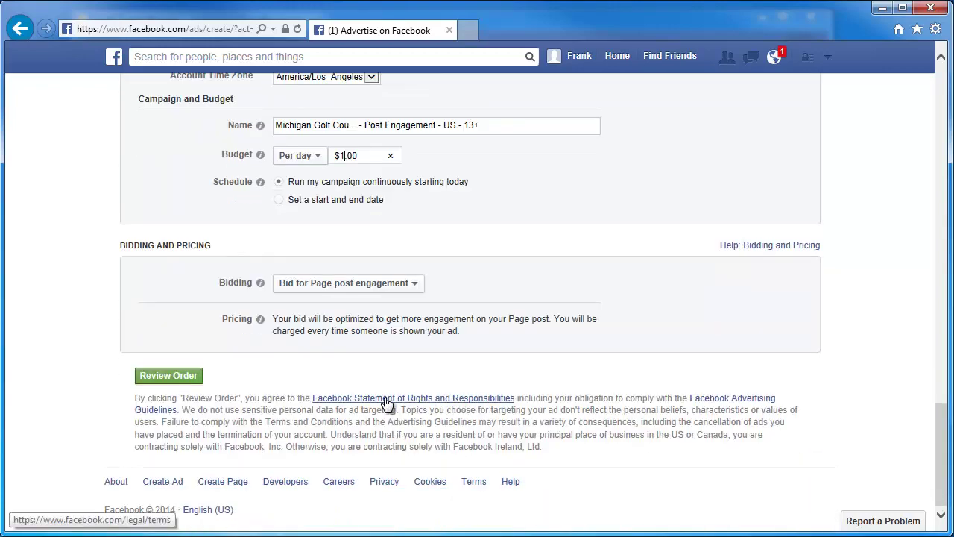
{"action": "left_click", "coordinate": [179, 377]}
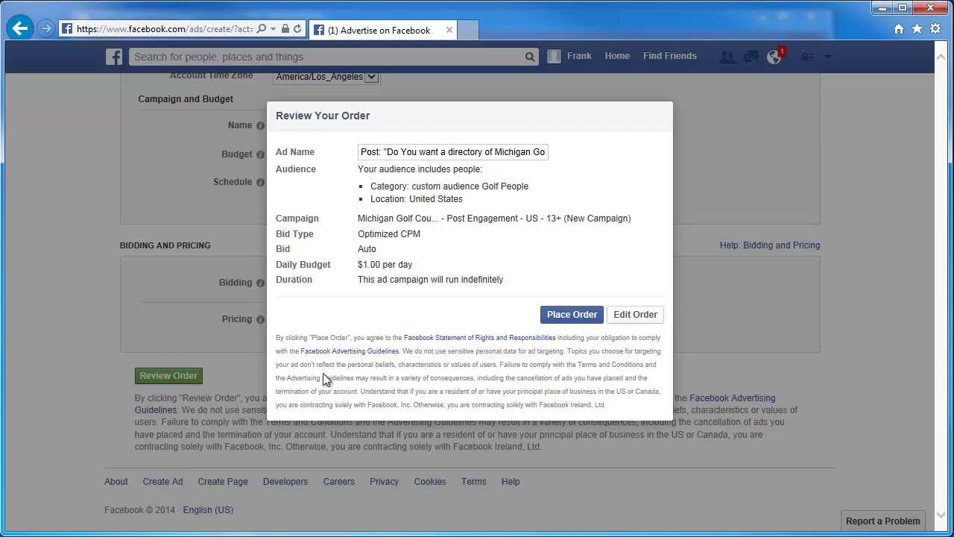
{"action": "left_click", "coordinate": [577, 315]}
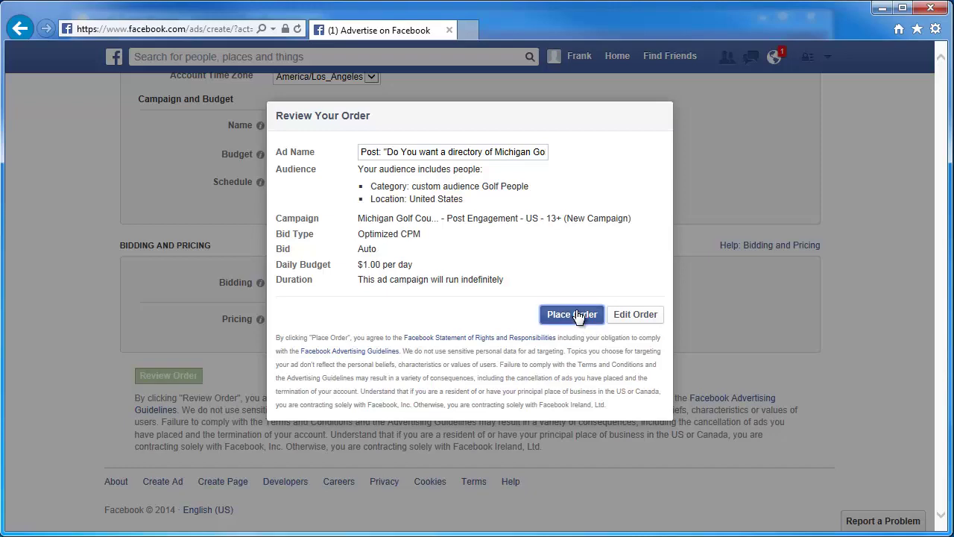